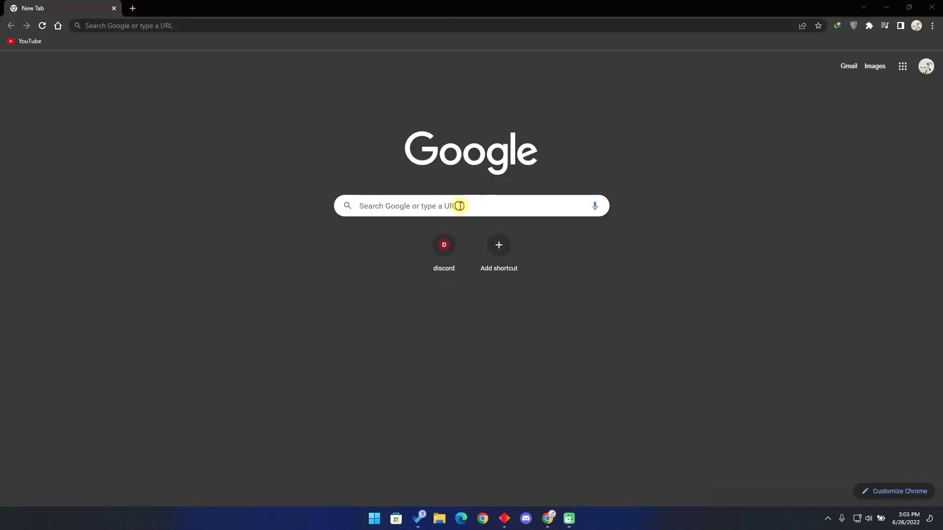
- Search Google for tampermonkey, open its Chrome Web Store page and add the extension to Chrome
left_click(460, 206)
type("tamperm")
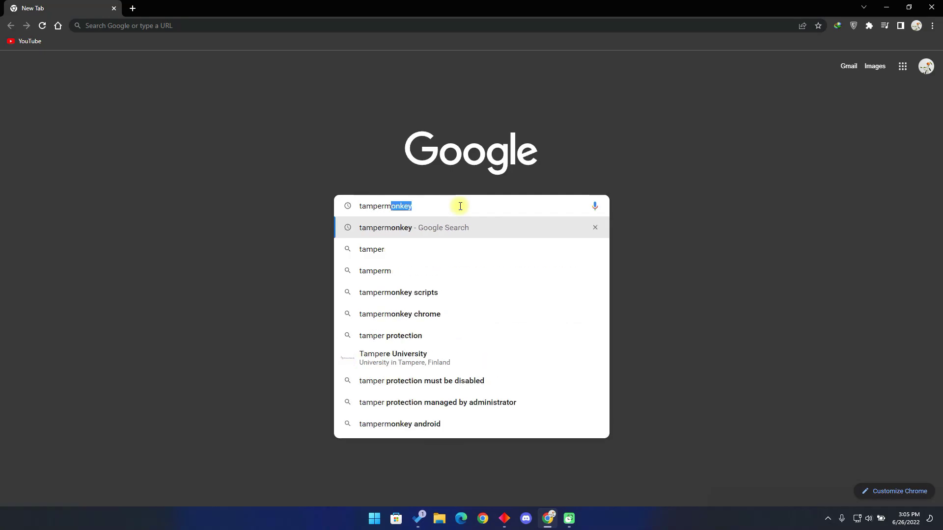
type("onkey")
key("Return")
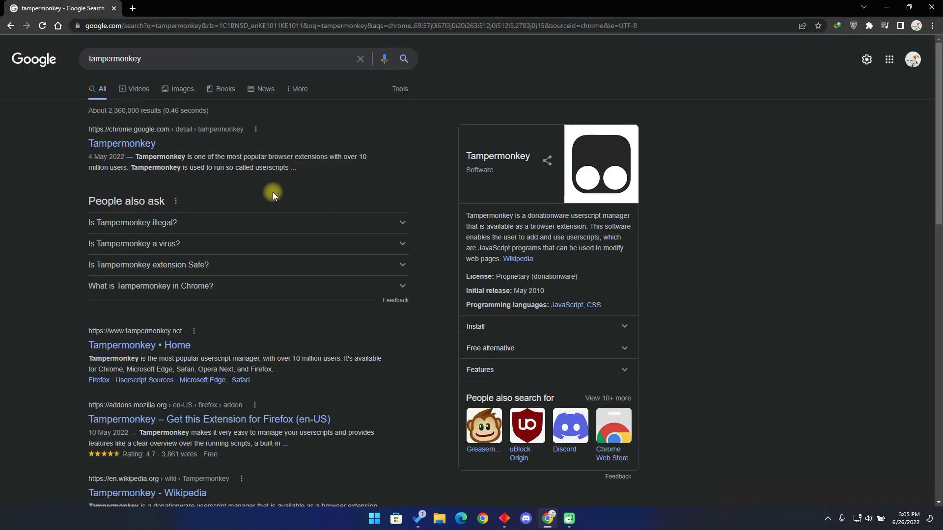
left_click(124, 145)
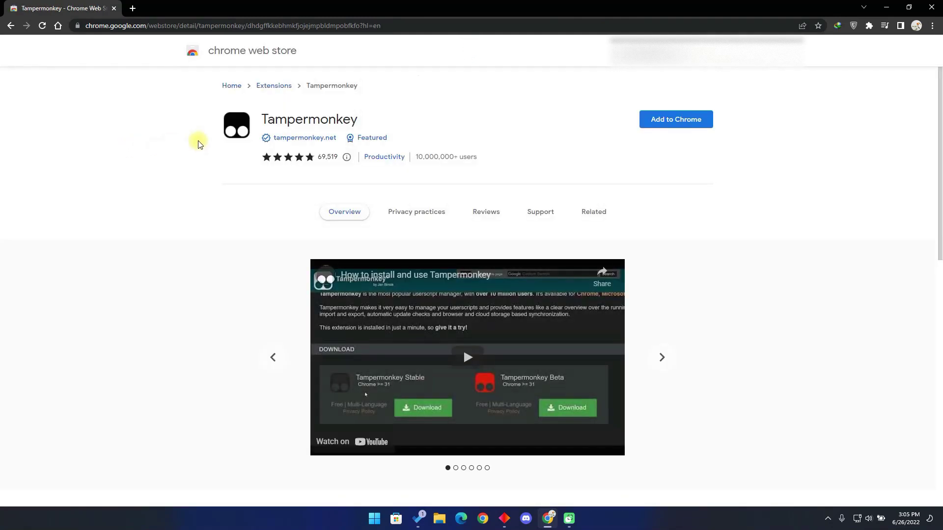
left_click(652, 125)
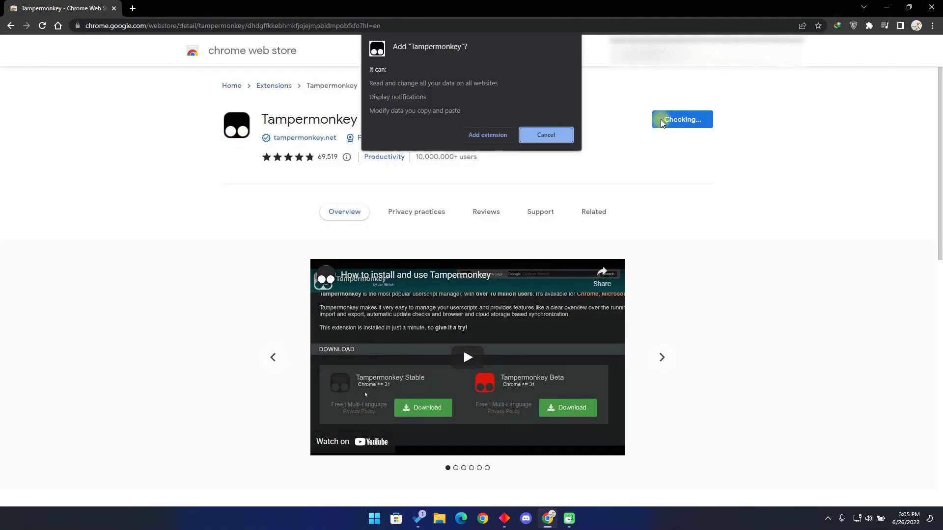
left_click(489, 129)
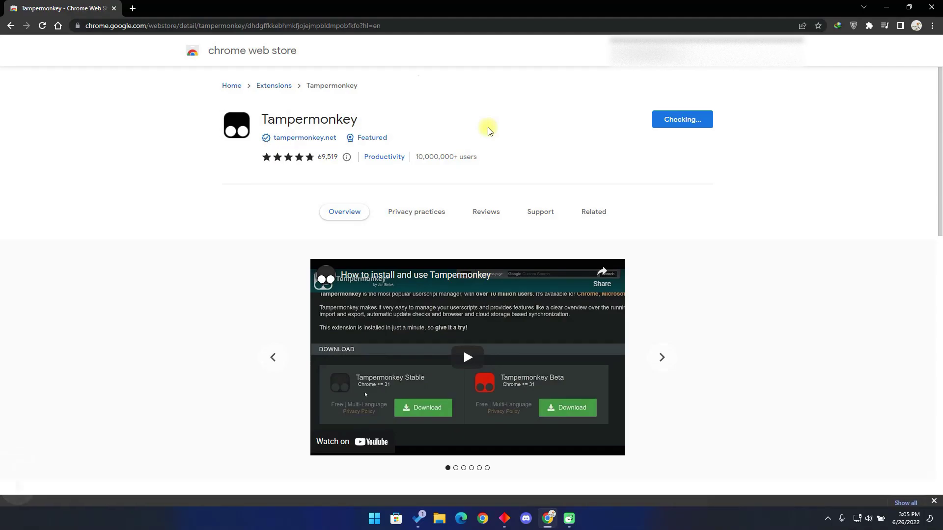
- Pin Tampermonkey to the toolbar, close its store and welcome tabs, and open its dashboard
left_click(869, 25)
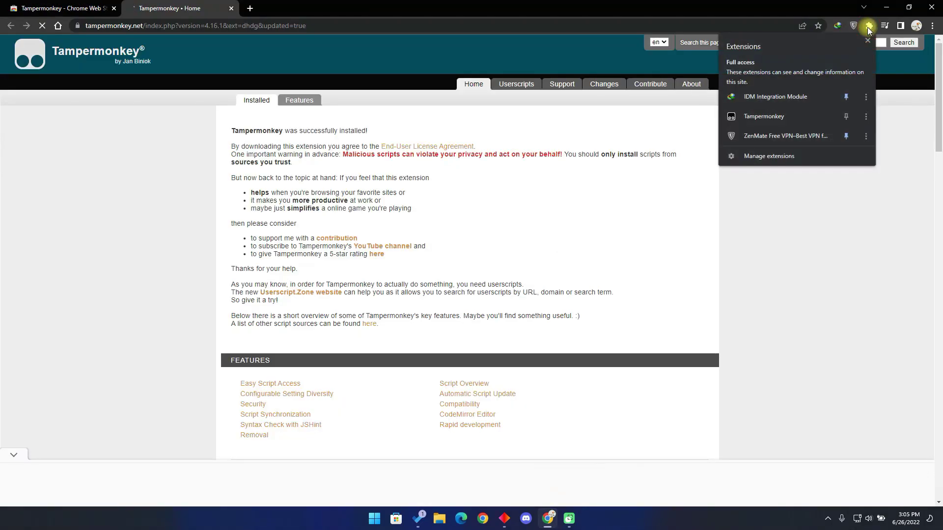
left_click(846, 116)
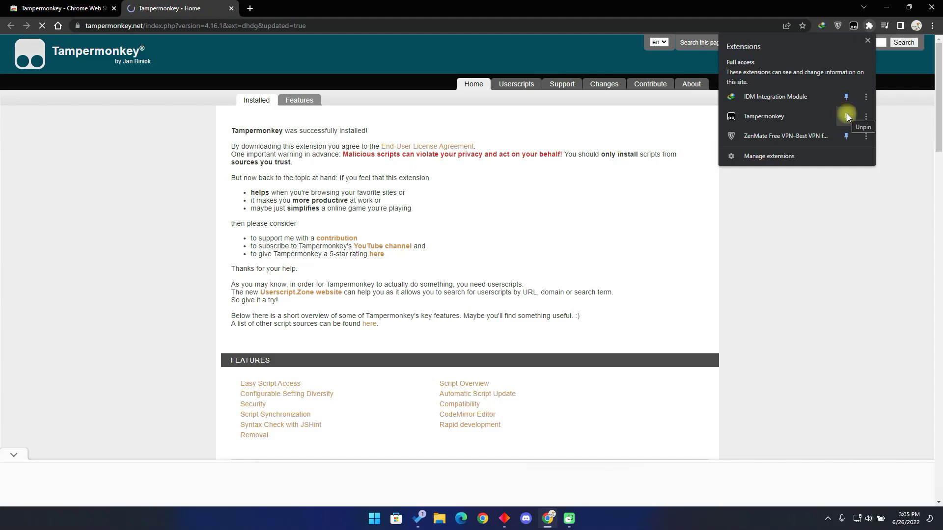
left_click(250, 9)
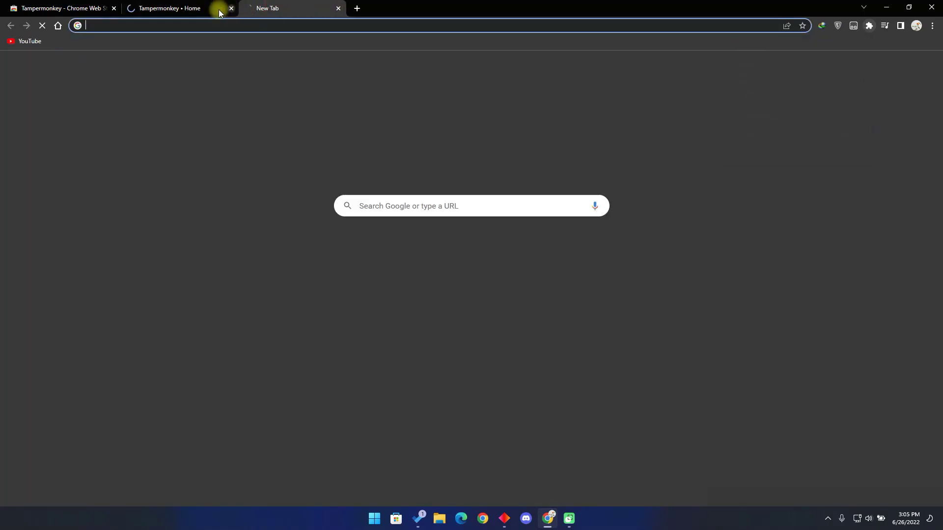
left_click(114, 8)
left_click(114, 9)
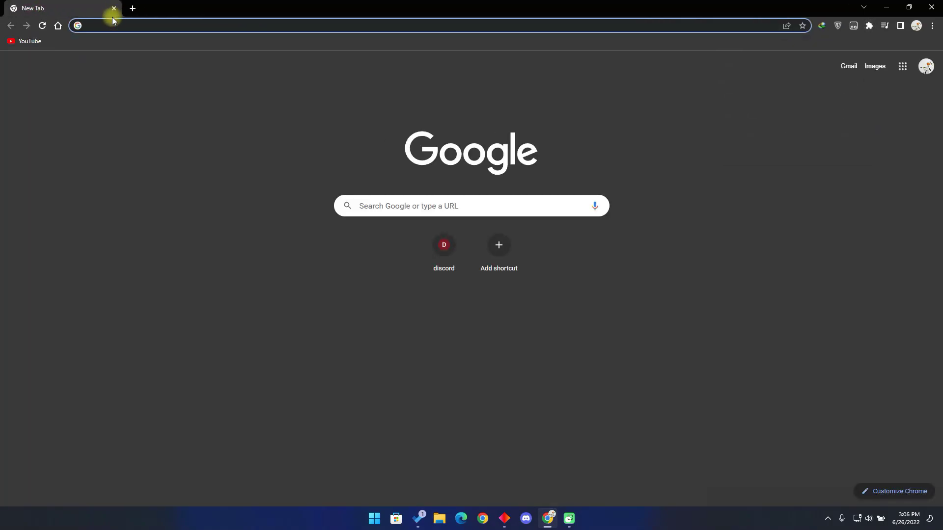
left_click(113, 26)
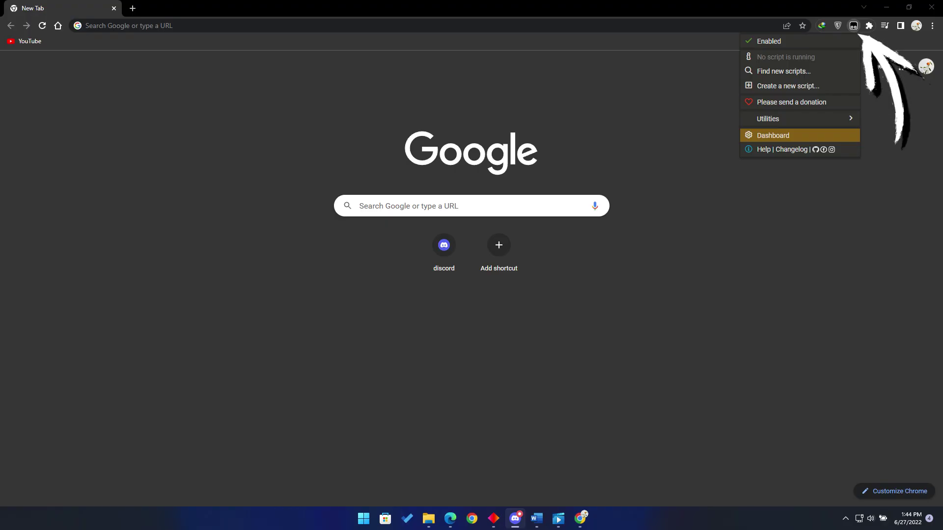
left_click(774, 135)
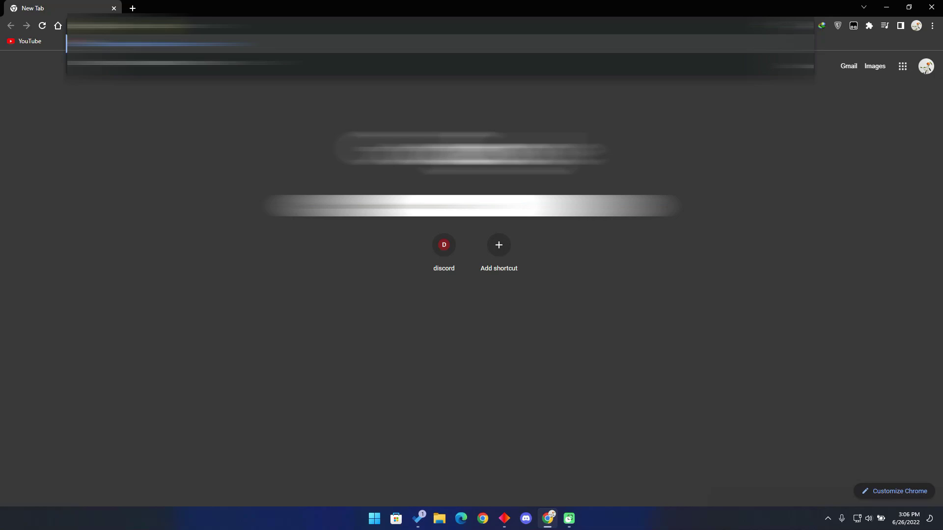
- Go to the author's gist page, open wolvesvillehelper.user.js and scroll through its code
key("Return")
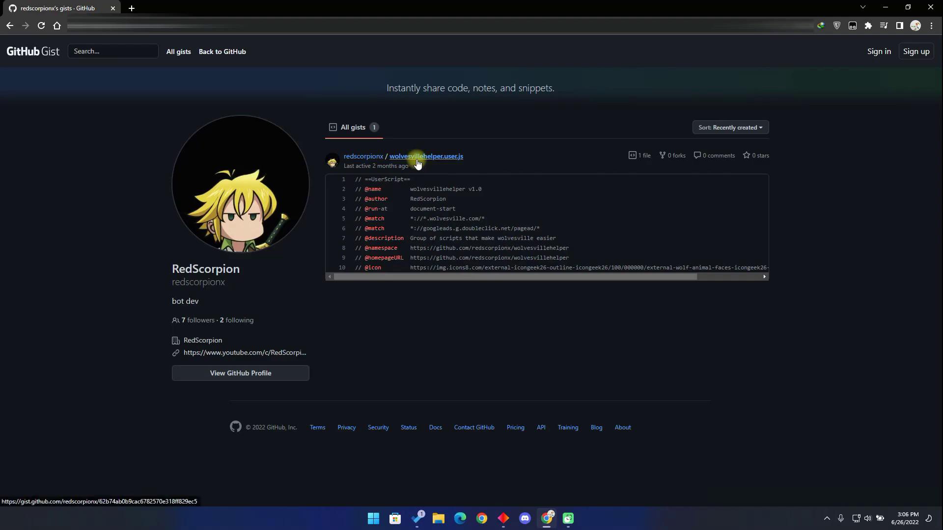
left_click(447, 157)
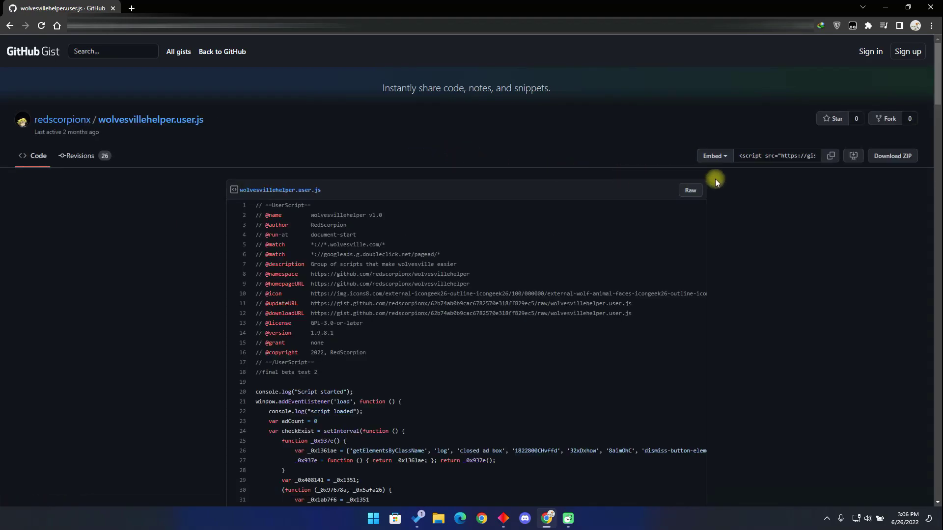
scroll(765, 195, "down", 7)
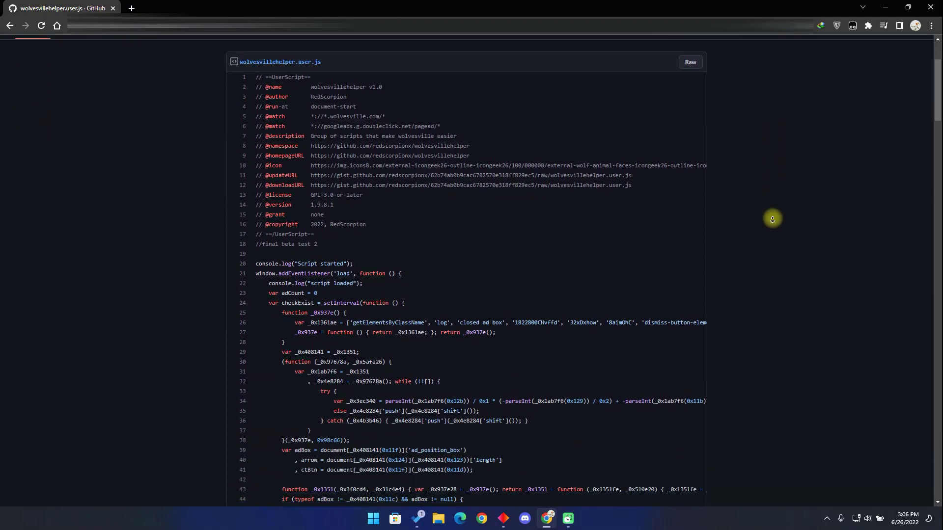
scroll(772, 219, "down", 9)
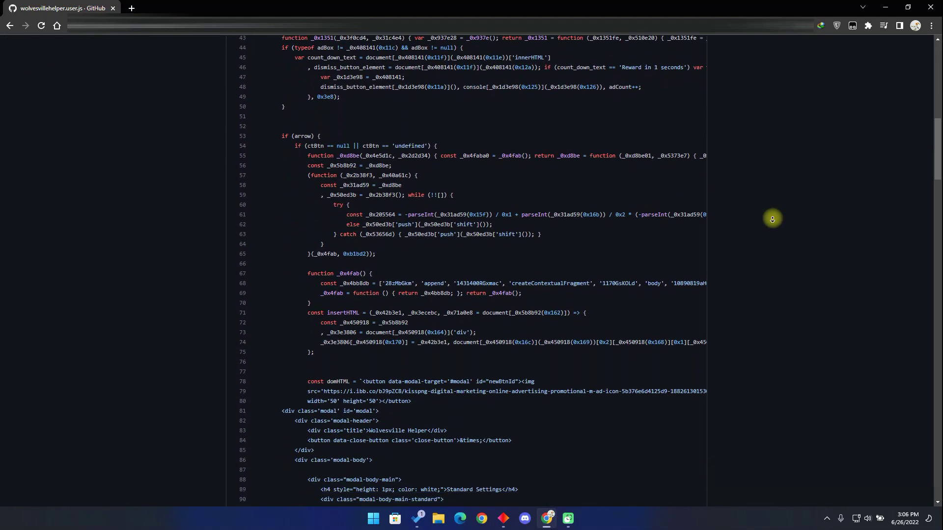
scroll(772, 219, "down", 17)
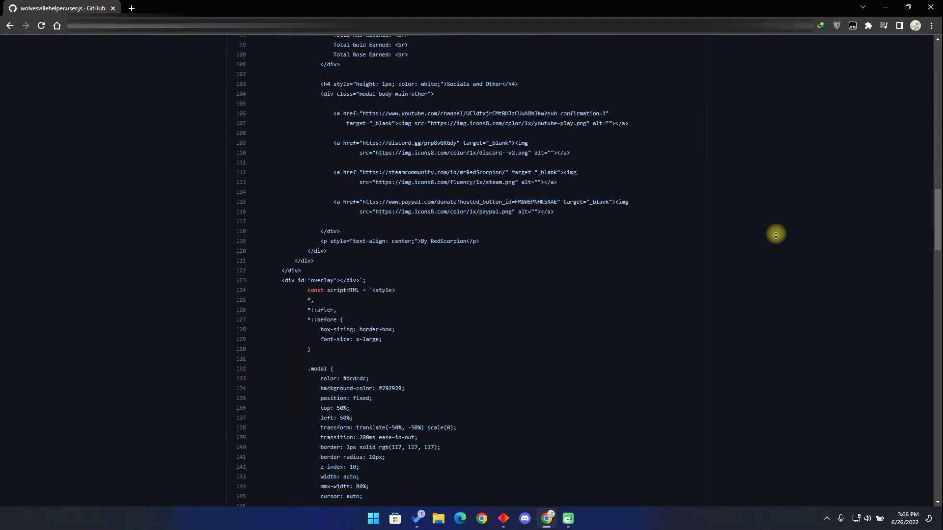
scroll(776, 235, "down", 5)
scroll(767, 86, "up", 20)
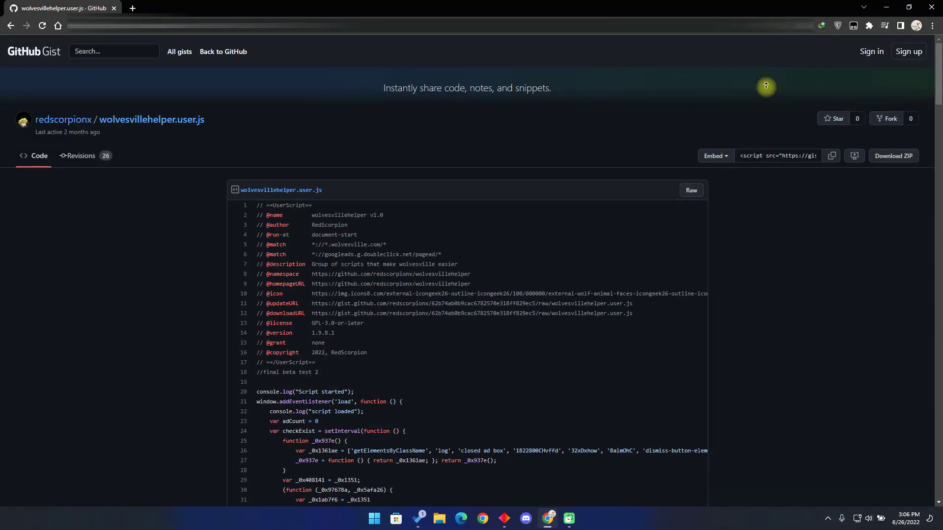
- Install the wolvesvillehelper v1.0 userscript from the gist's Raw view, then open wolvesville.com in a new tab
left_click(694, 191)
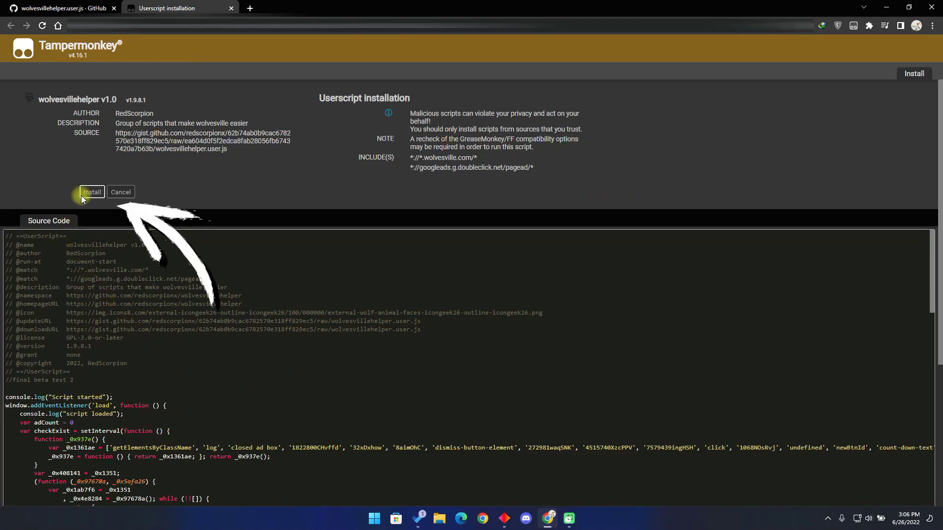
left_click(98, 194)
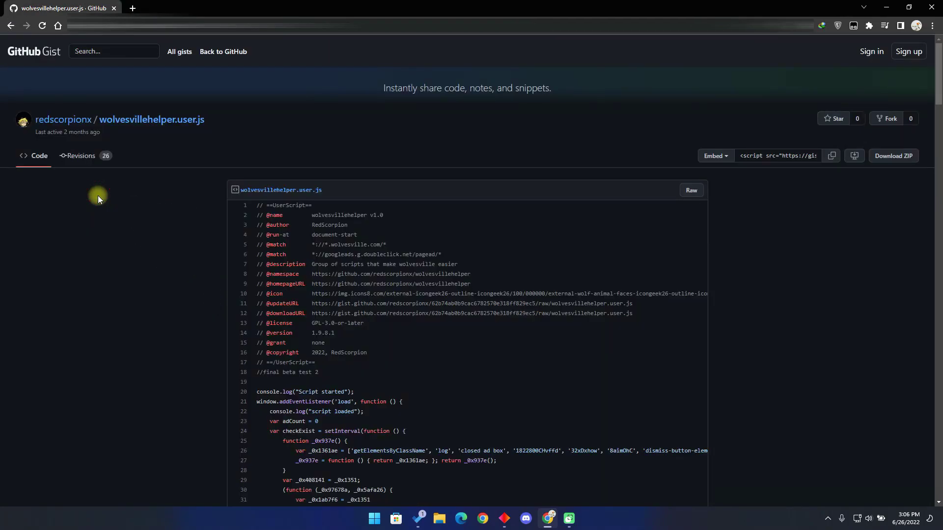
left_click(132, 9)
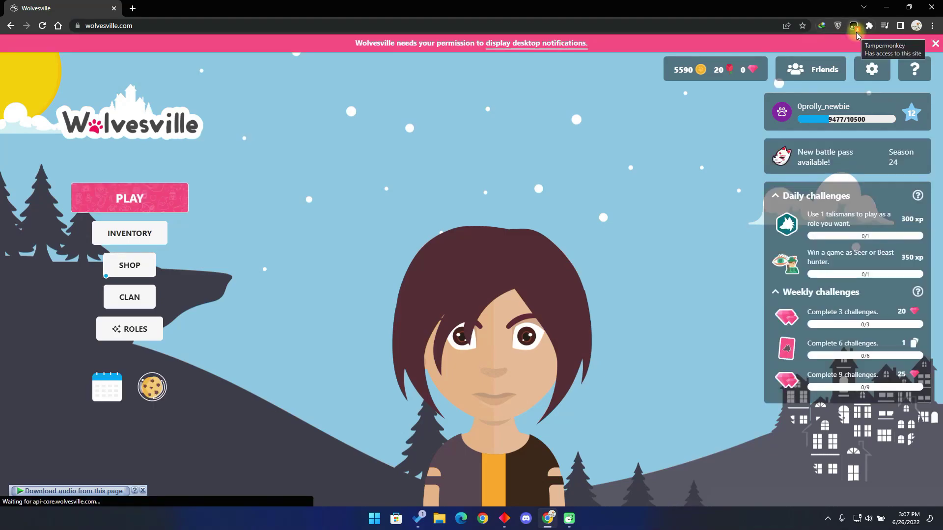
- Dismiss the notification banner and dock a narrow DevTools Console beside the game showing the script's logs
left_click(935, 43)
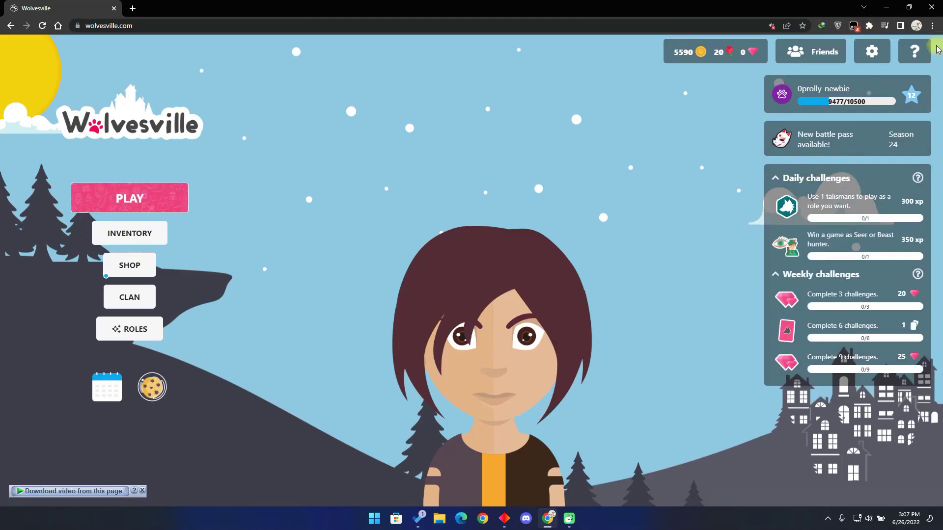
right_click(610, 112)
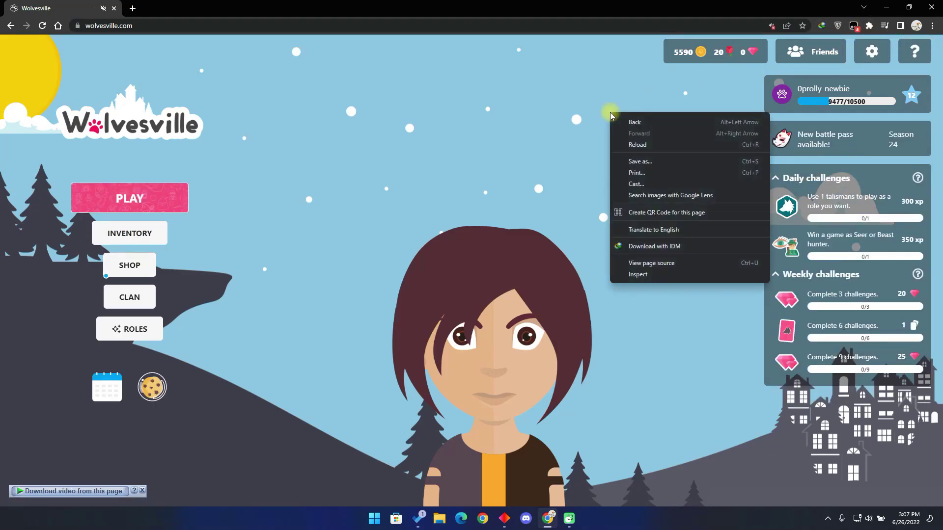
left_click(639, 274)
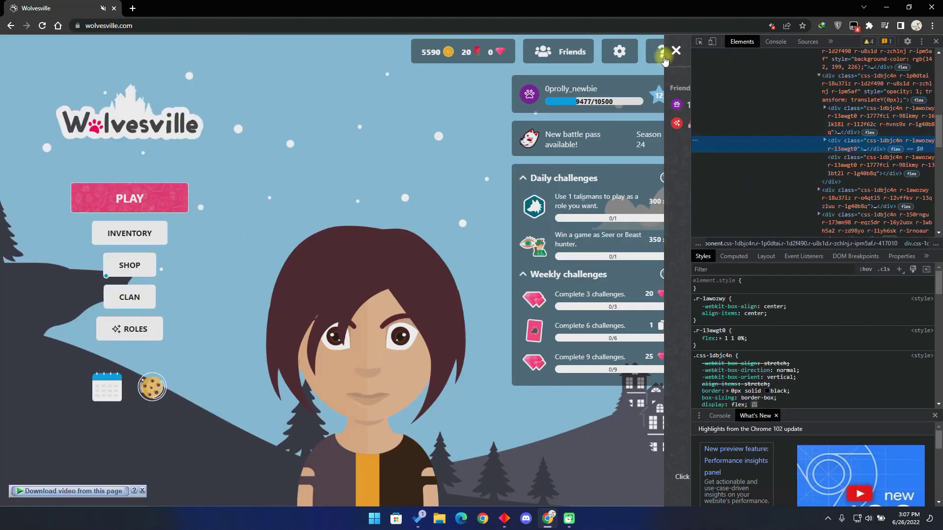
left_click_drag(691, 59, 780, 54)
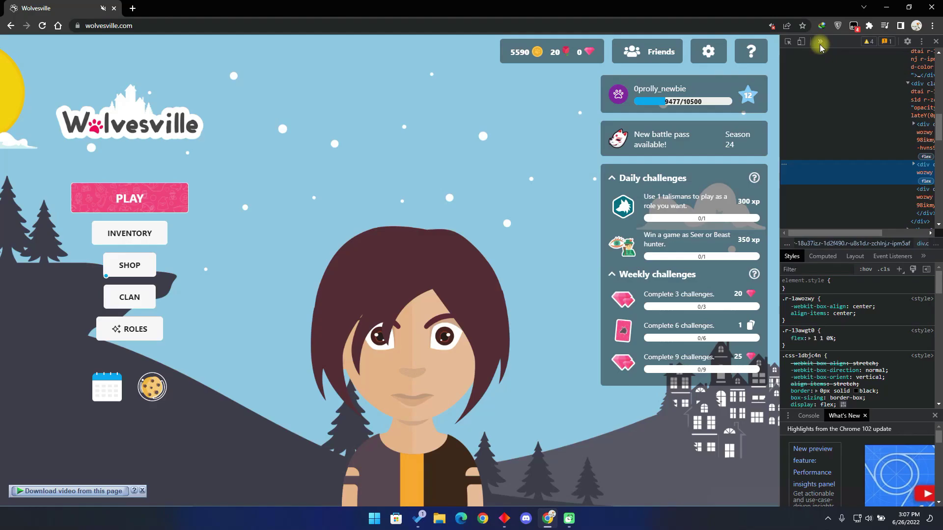
left_click(820, 43)
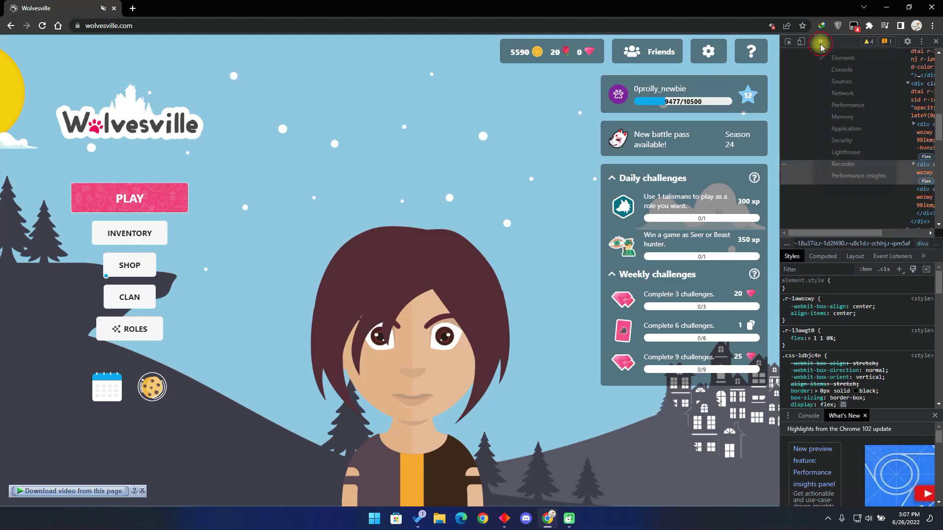
left_click(840, 71)
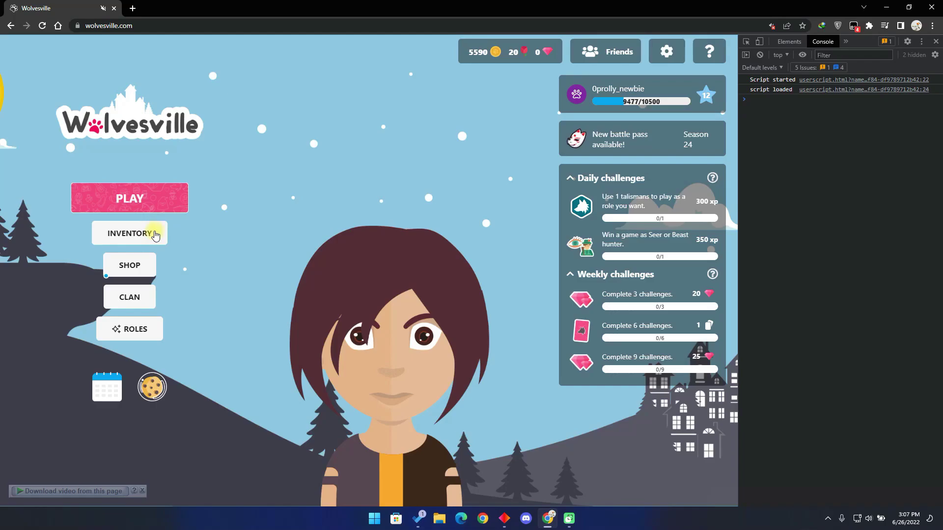
- Go to Inventory > Free gold wheel and open the Wolvesville Helper panel
left_click(154, 233)
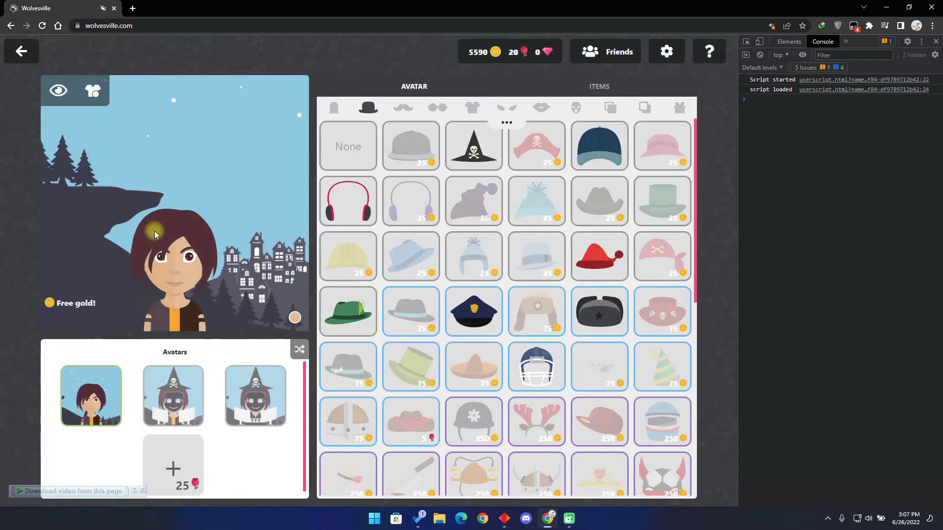
left_click(93, 303)
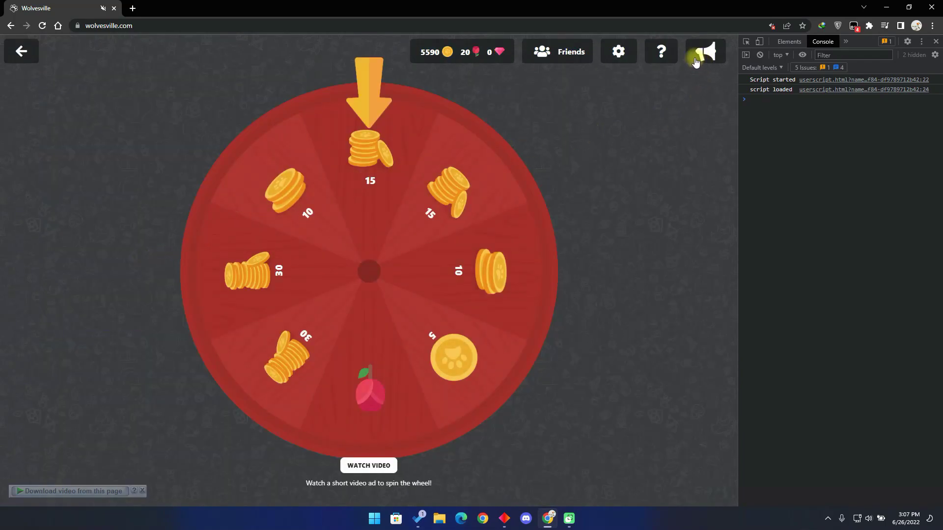
left_click(721, 57)
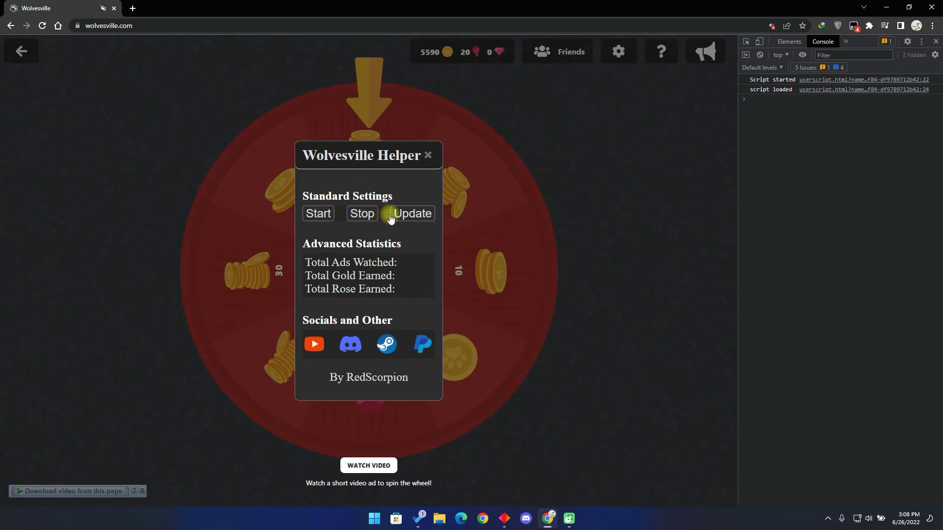
- Run the helper's auto-spin, then stop it at 5640 gold after 5.5 ads and 50 gold earned
left_click(319, 213)
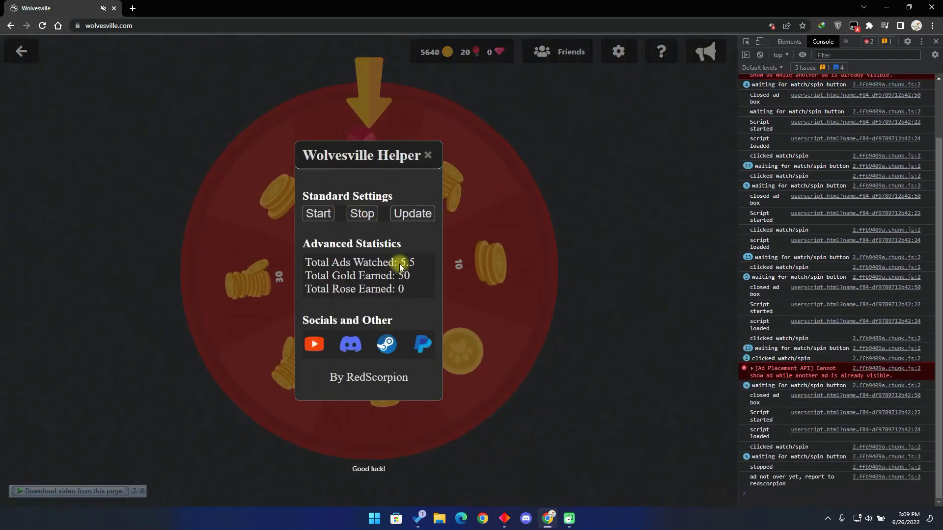
left_click(429, 173)
left_click(526, 518)
left_click(357, 217)
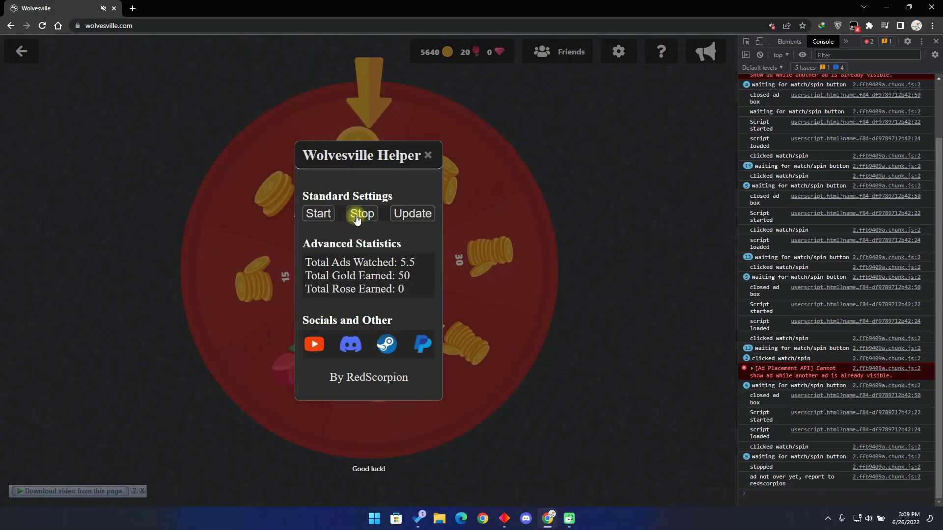
- Update the helper to v1.9.8.1 through the gist's Raw file, then close the GitHub tab
left_click(538, 136)
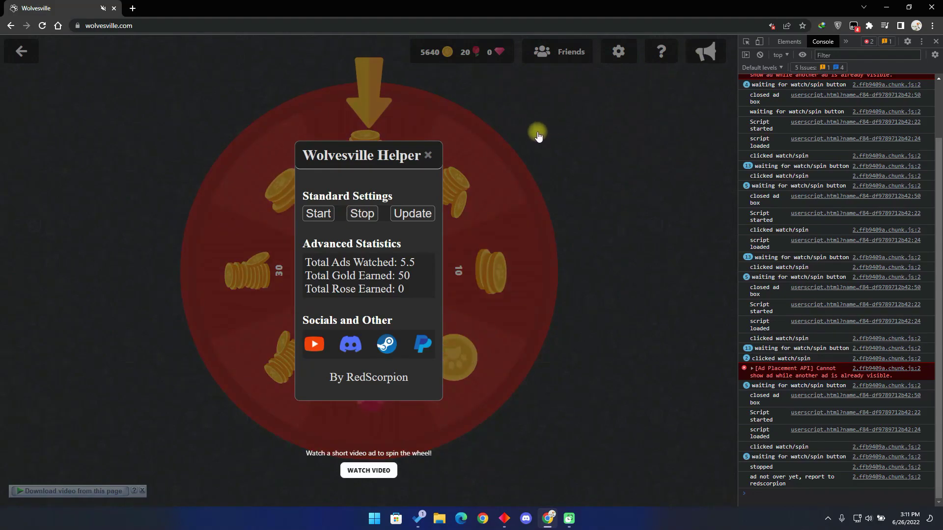
left_click(418, 215)
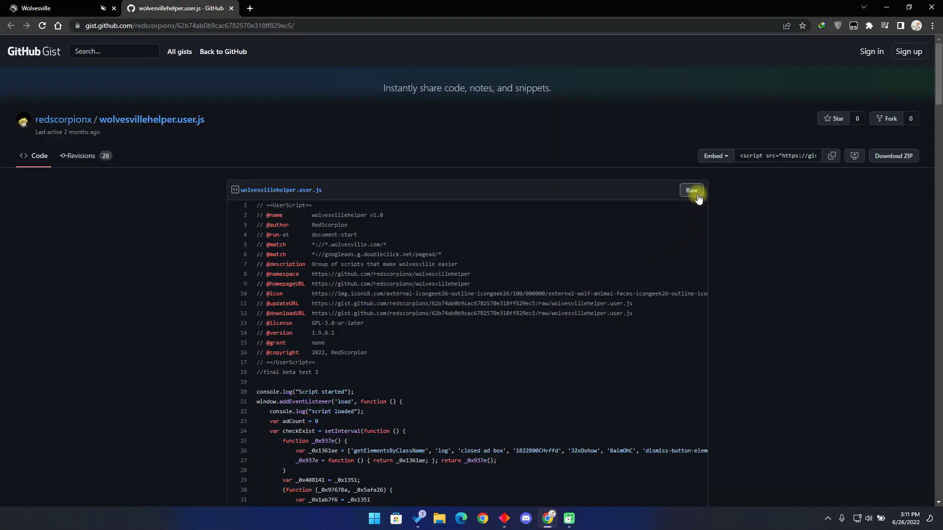
left_click(698, 197)
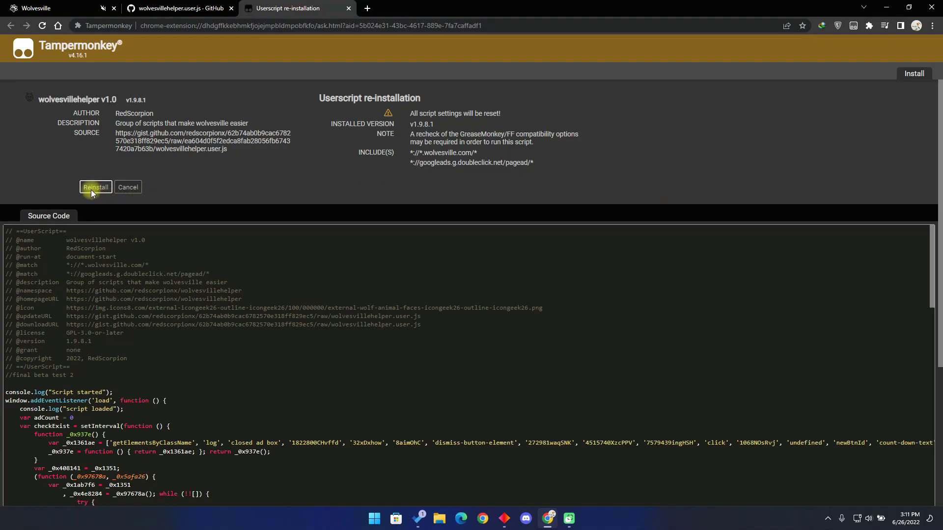
left_click(229, 8)
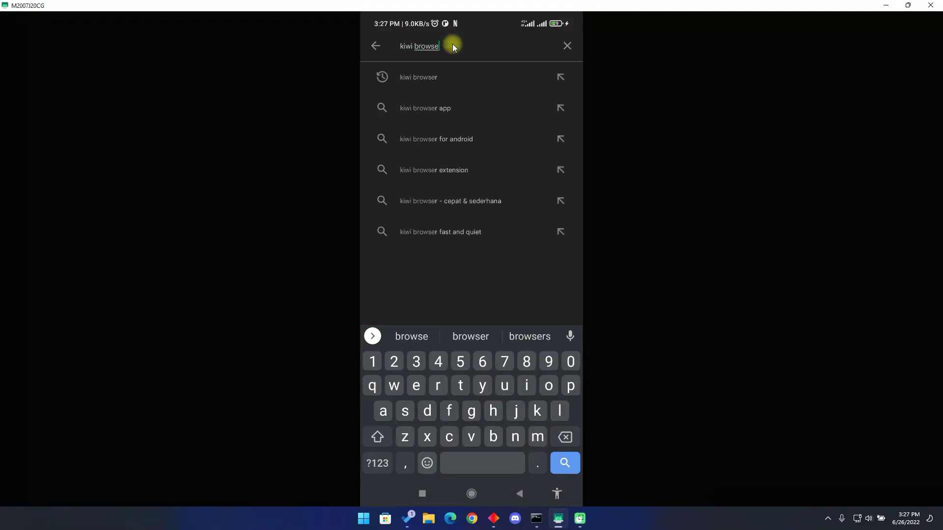
- Install Kiwi Browser from Google Play on the phone and open its Extensions page
left_click(418, 77)
left_click(476, 177)
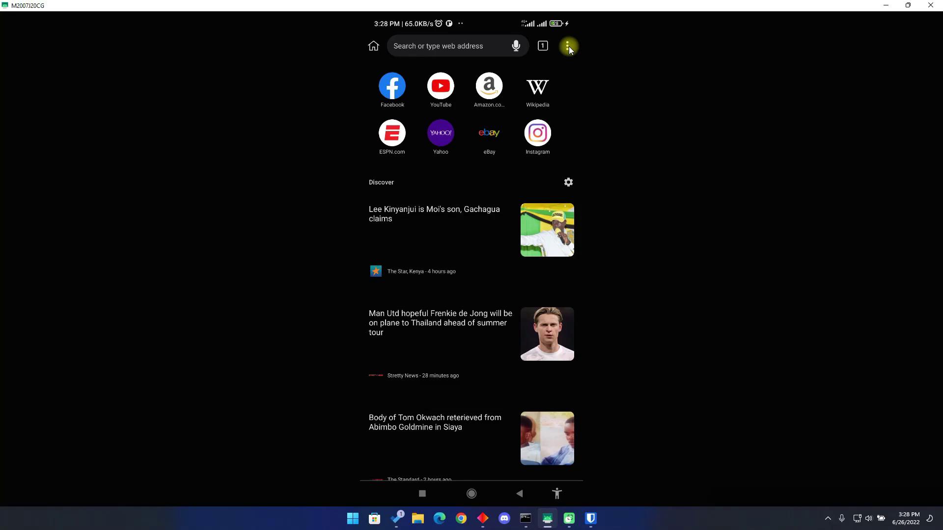
left_click(569, 46)
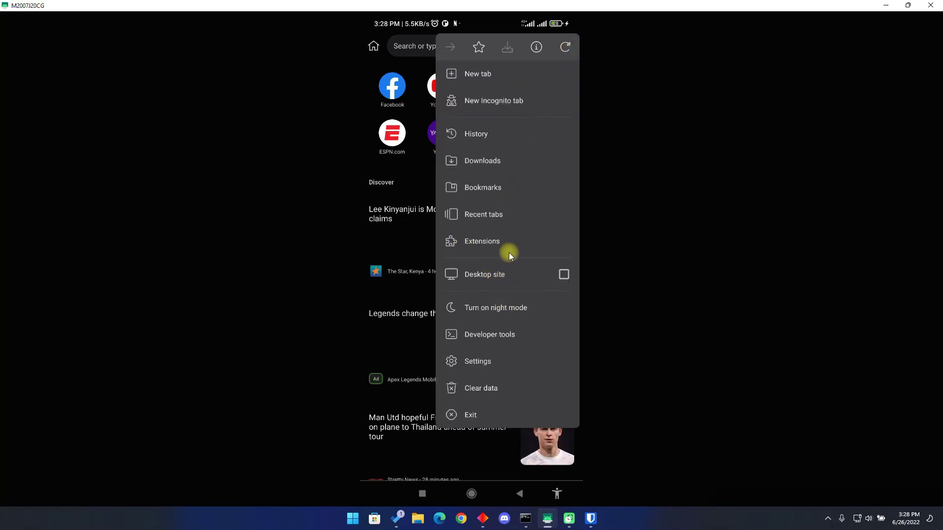
left_click(485, 242)
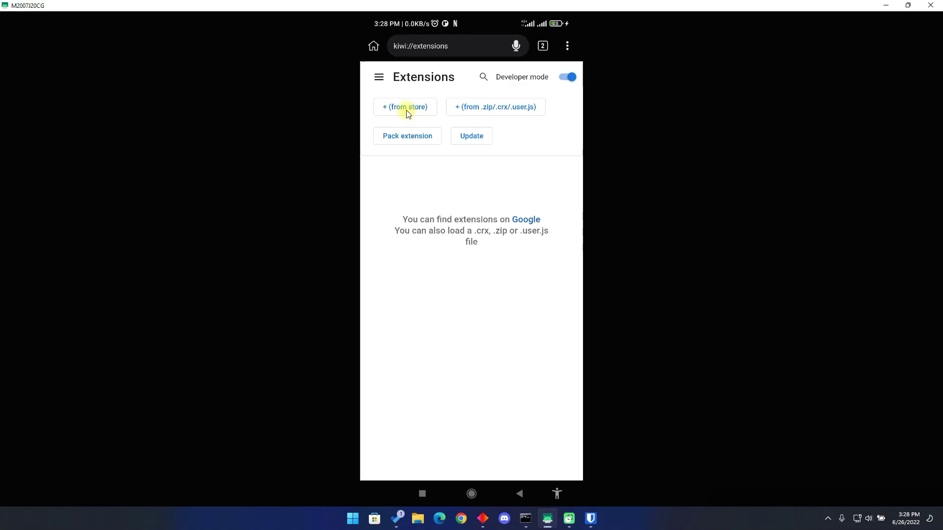
- Add Tampermonkey to Kiwi from the Chrome Web Store and enter the author's gist address
left_click(422, 112)
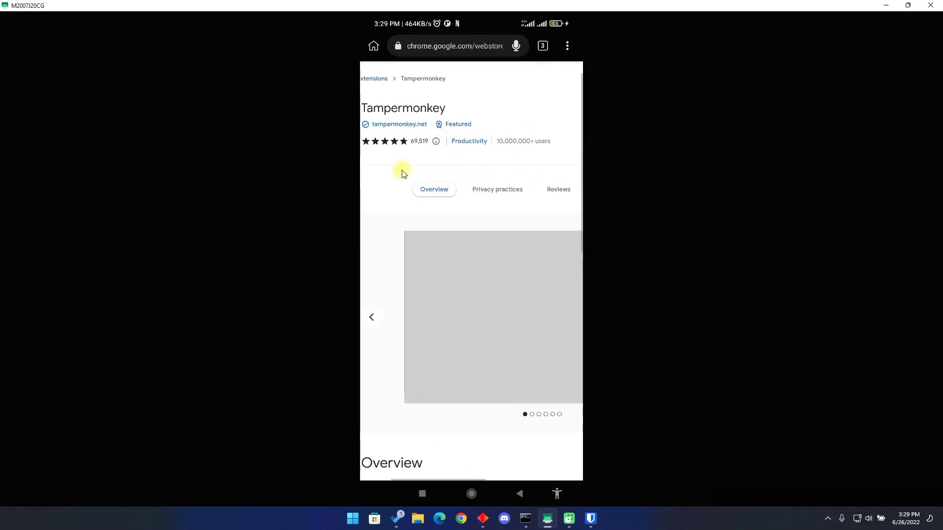
left_click(504, 111)
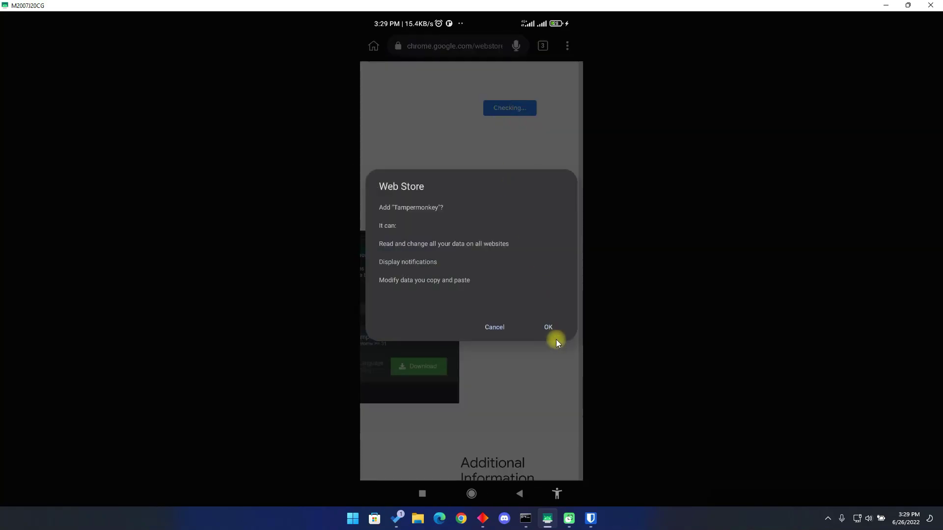
left_click(548, 328)
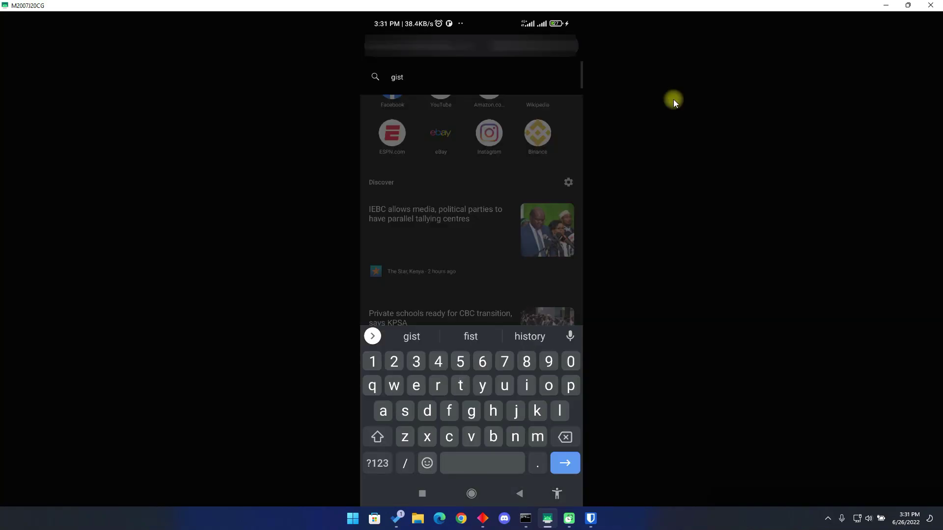
type("t.github.com/redacorpi")
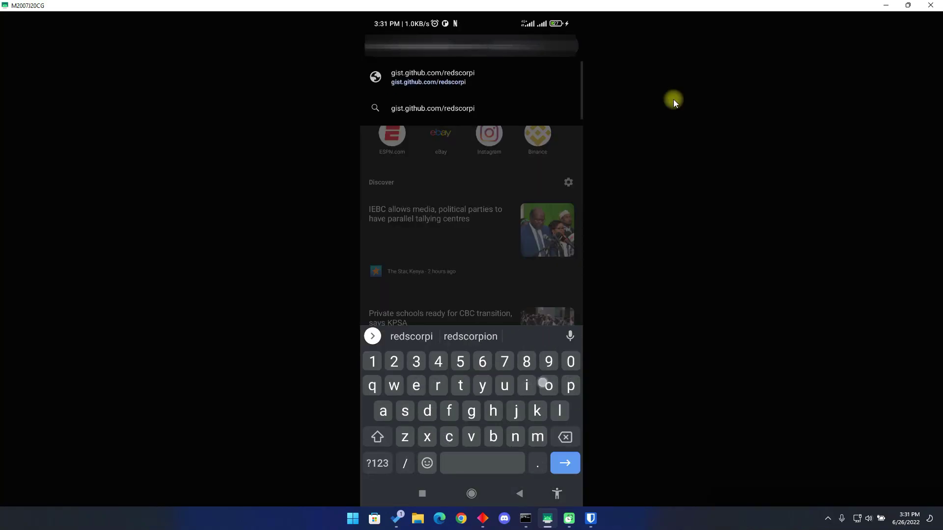
- Open the author's wolvesvillehelper.user.js gist in Kiwi and view its Raw file
key("Return")
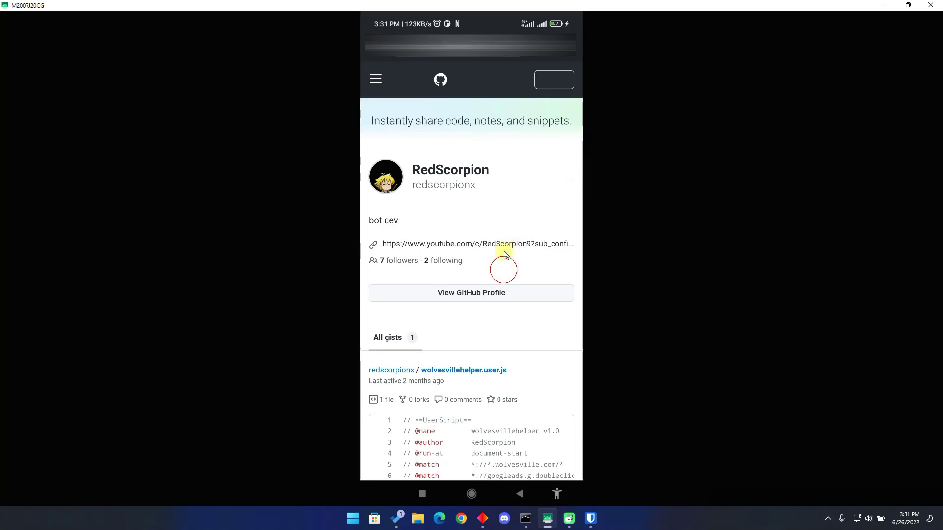
left_click_drag(505, 267, 500, 127)
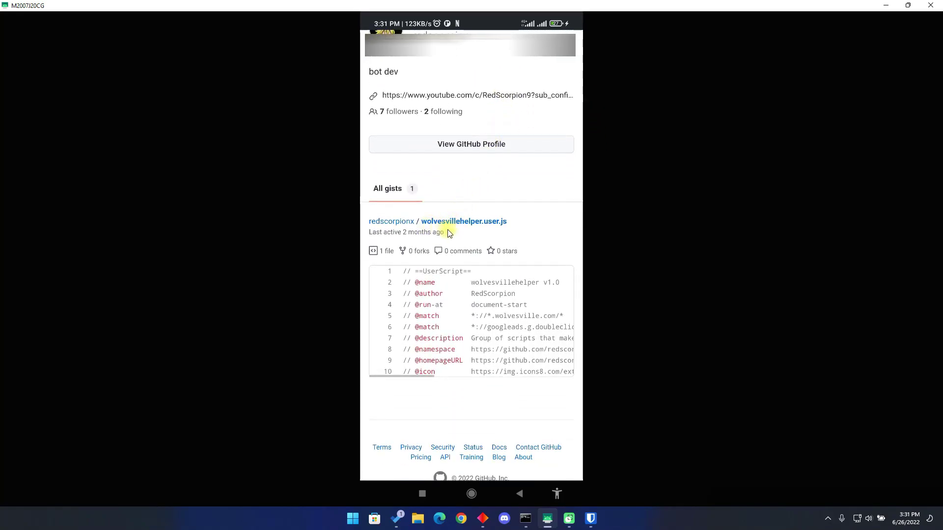
left_click(494, 225)
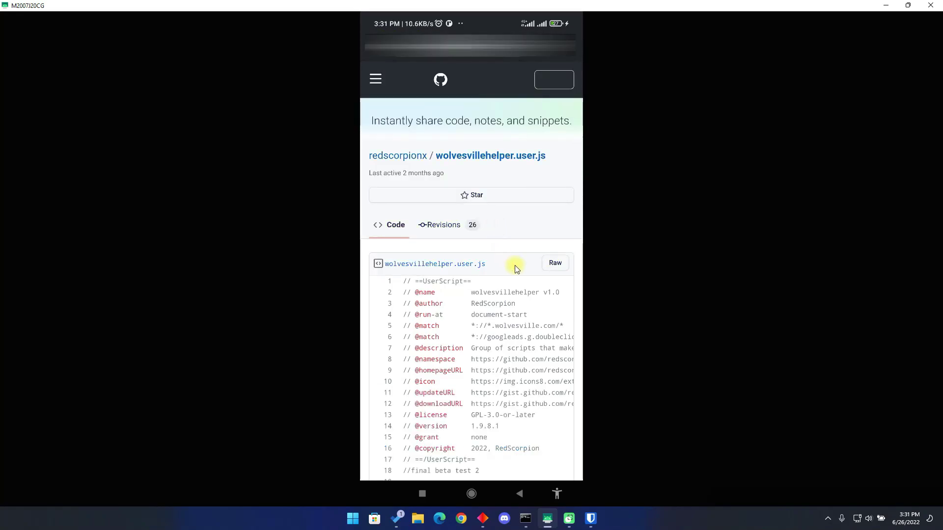
left_click_drag(532, 369, 533, 177)
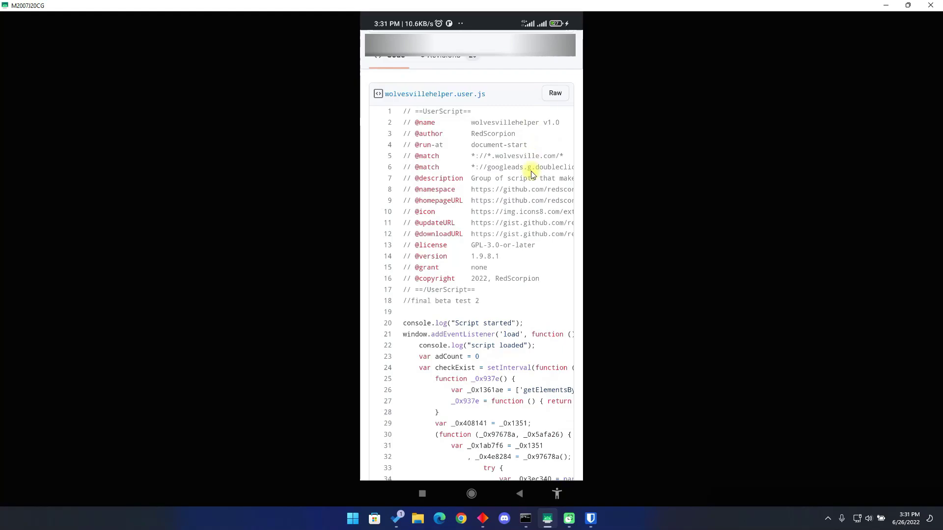
left_click_drag(436, 176, 554, 497)
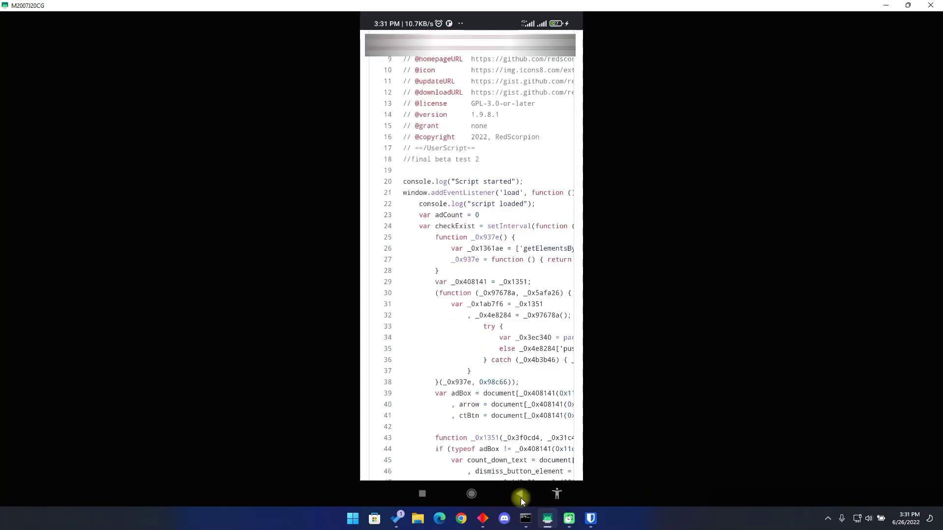
left_click(560, 267)
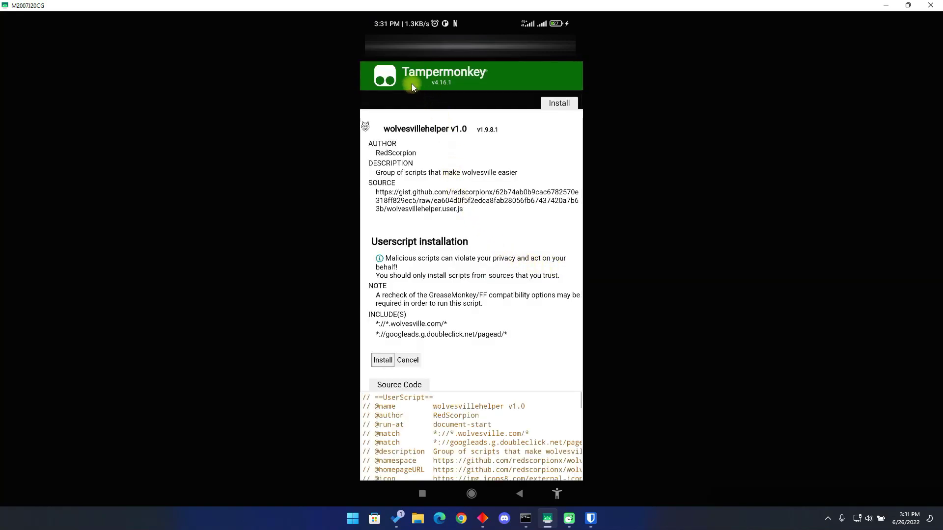
- Install the wolvesvillehelper userscript in Tampermonkey and close the gist tab
left_click_drag(454, 351, 455, 129)
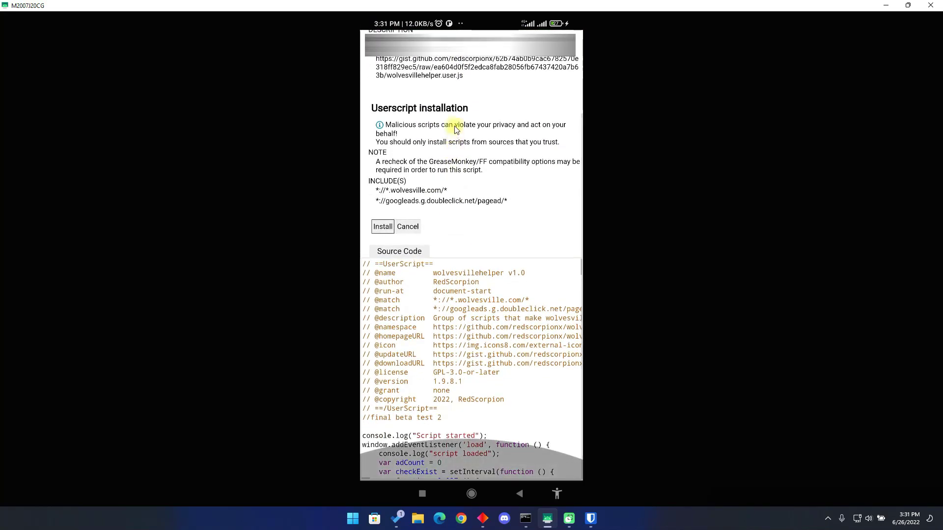
left_click_drag(423, 333, 388, 235)
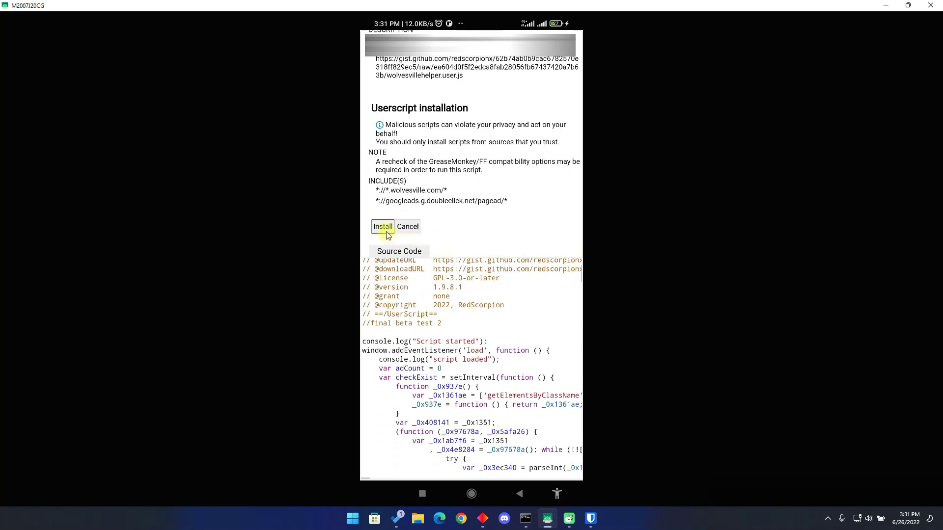
left_click(386, 232)
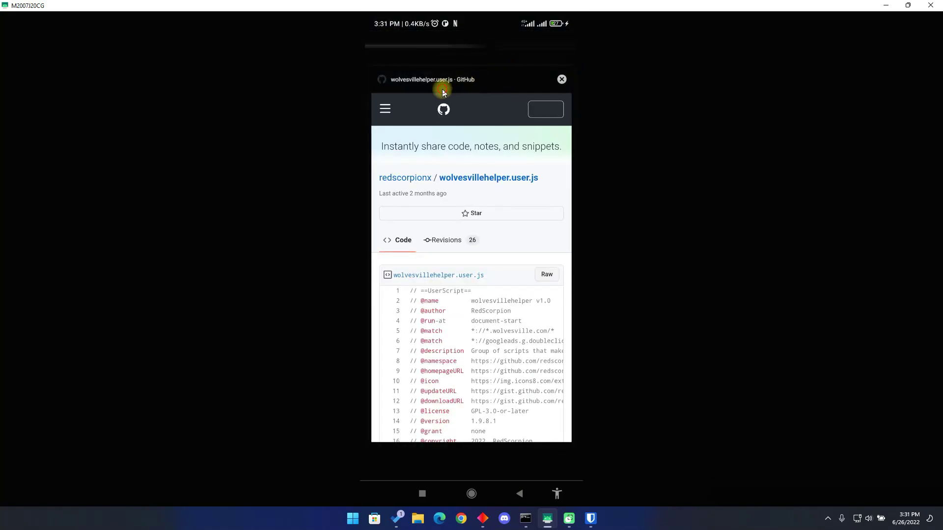
left_click_drag(442, 84, 546, 87)
- Open Kiwi Browser's developer tools console to confirm the helper script has started
left_click(564, 44)
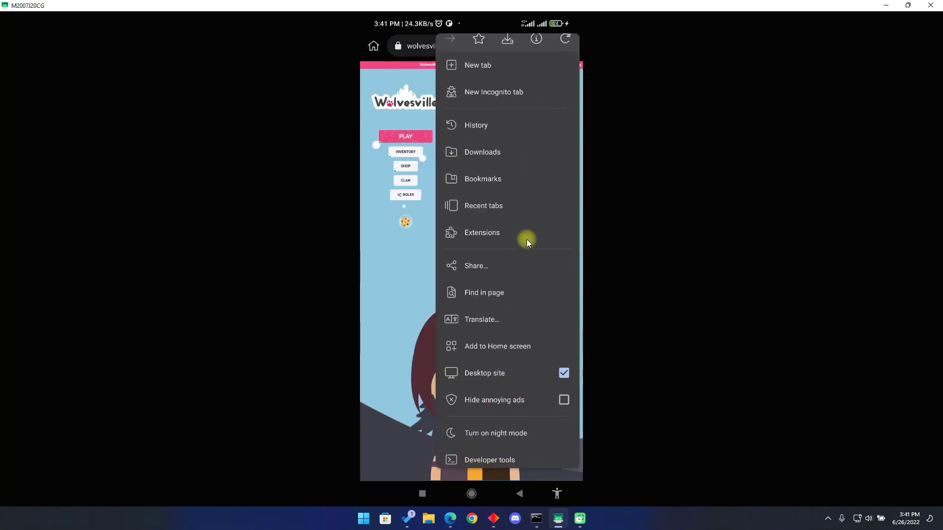
left_click_drag(527, 240, 534, 183)
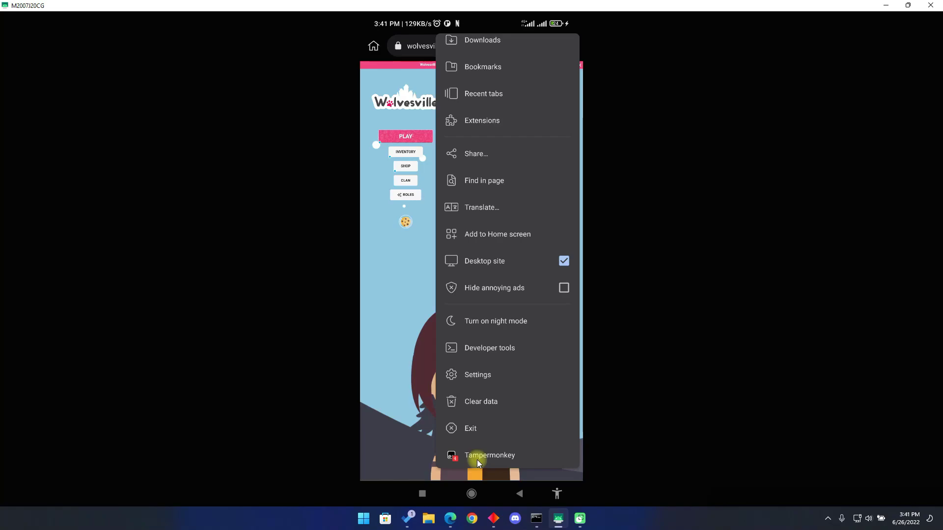
left_click(480, 348)
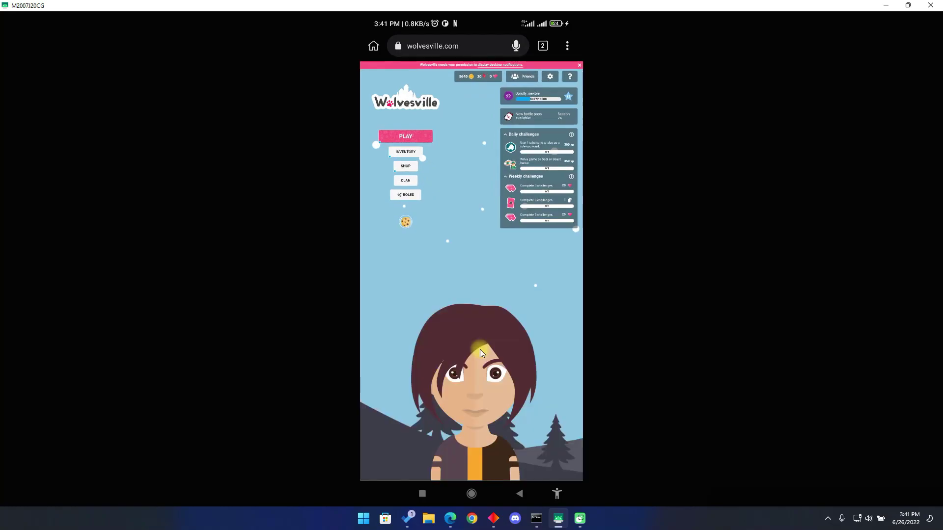
left_click(542, 46)
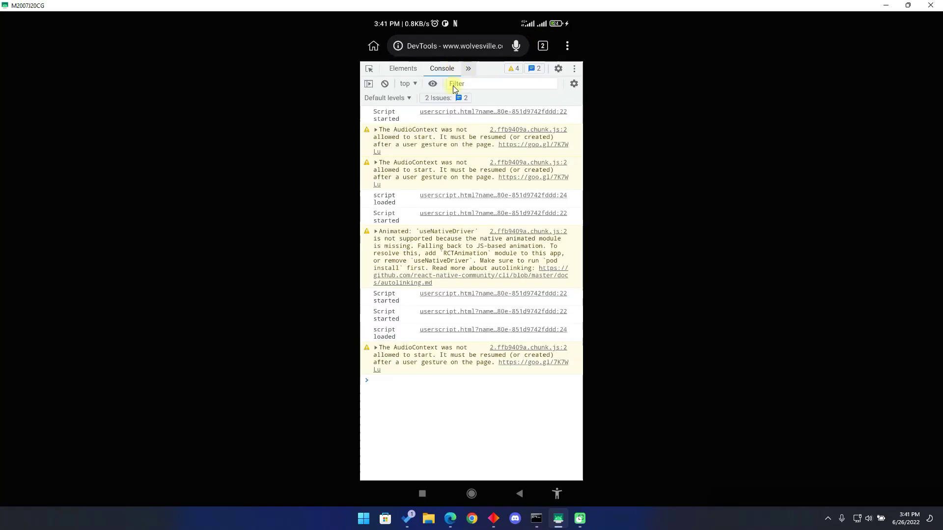
- Return to the Wolvesville tab and open the Free gold wheel from Inventory
left_click(542, 46)
left_click(438, 150)
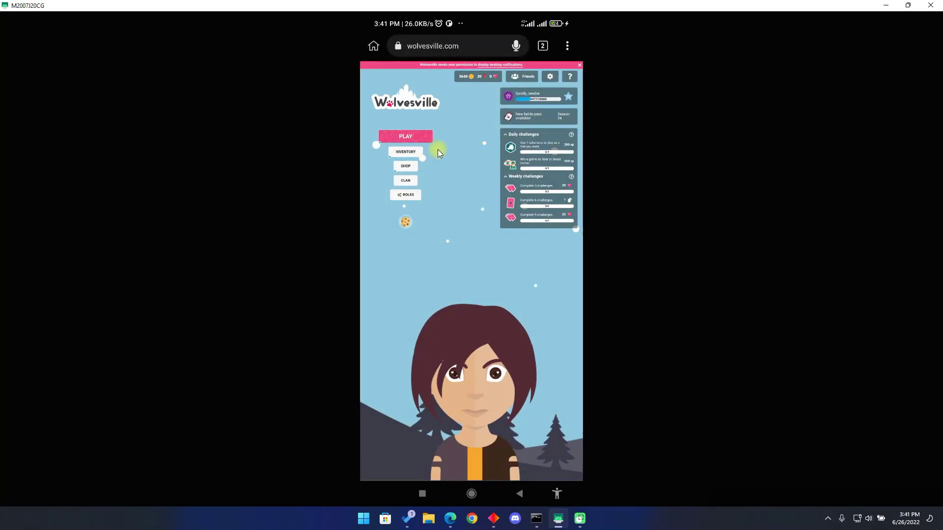
left_click(412, 152)
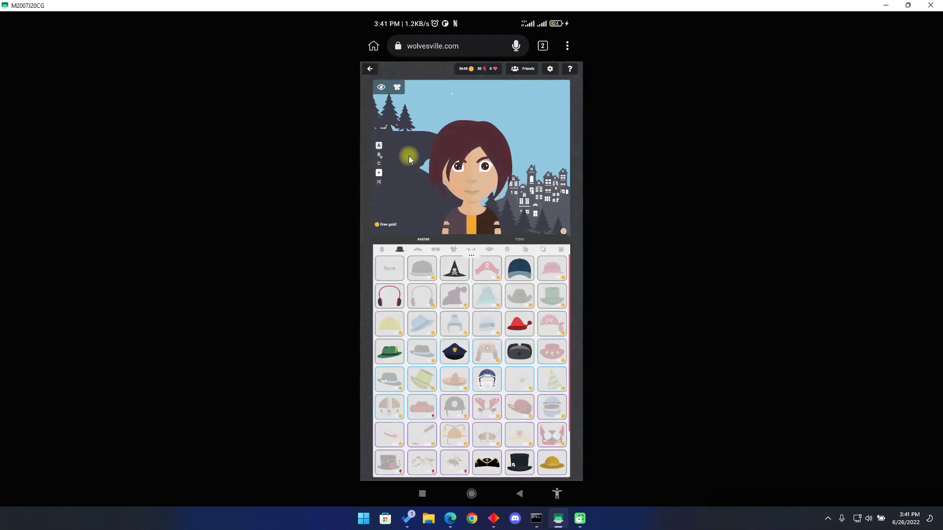
left_click(391, 225)
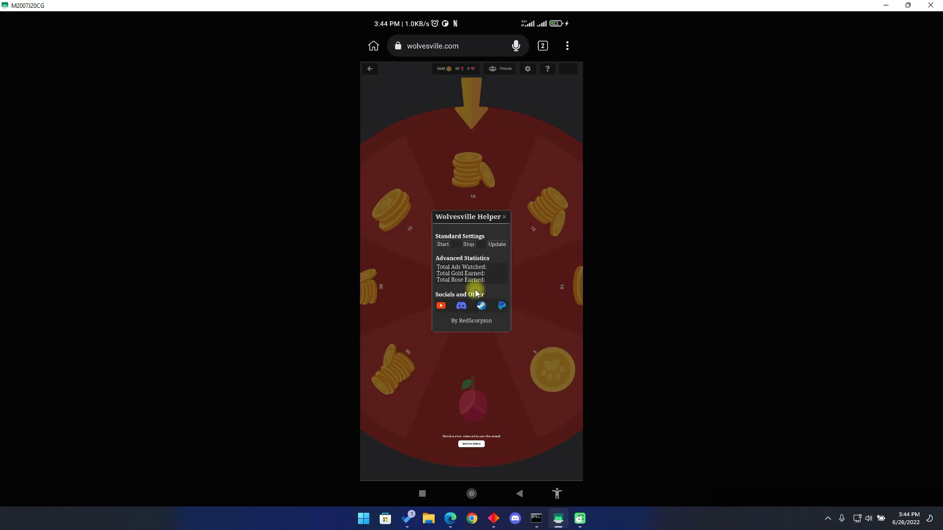
- Start the helper's auto-spin, then stop it once stats show 6 ads, 35 gold, 0 roses
left_click(443, 245)
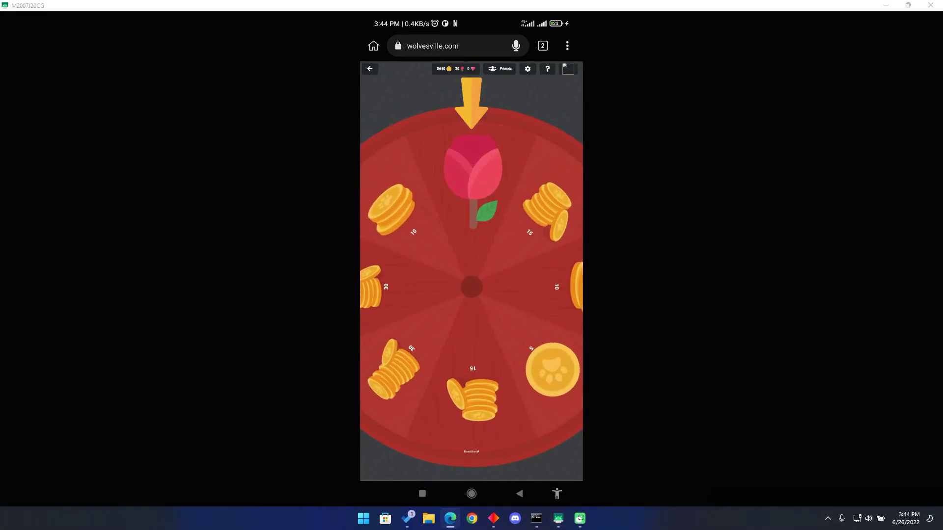
key("ctrl+v")
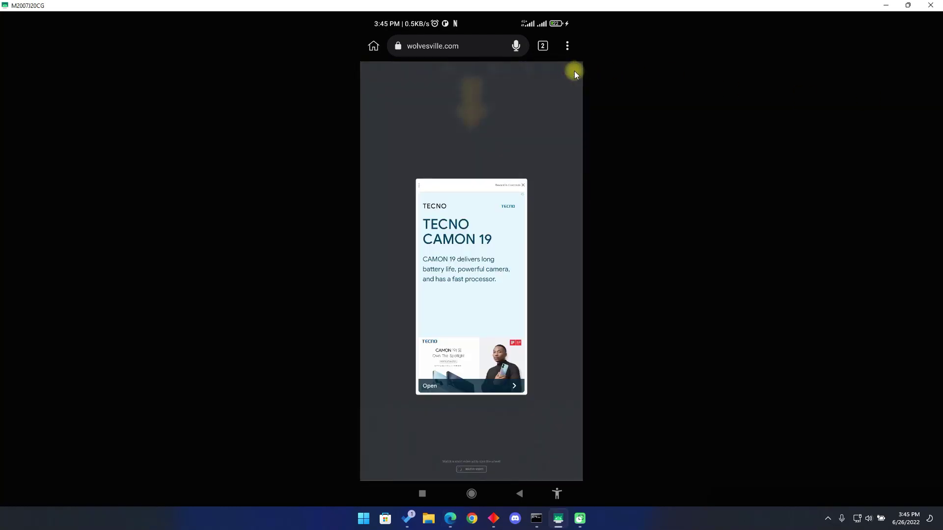
left_click(570, 71)
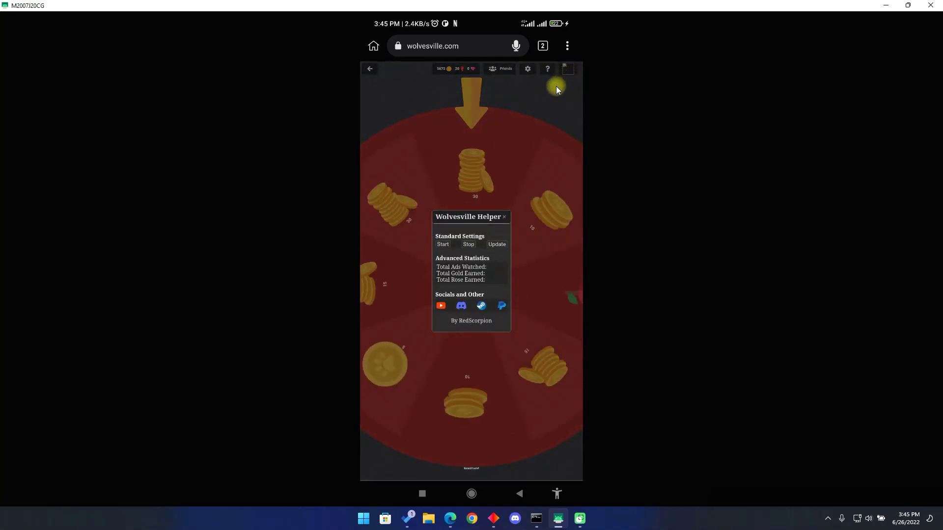
left_click(468, 244)
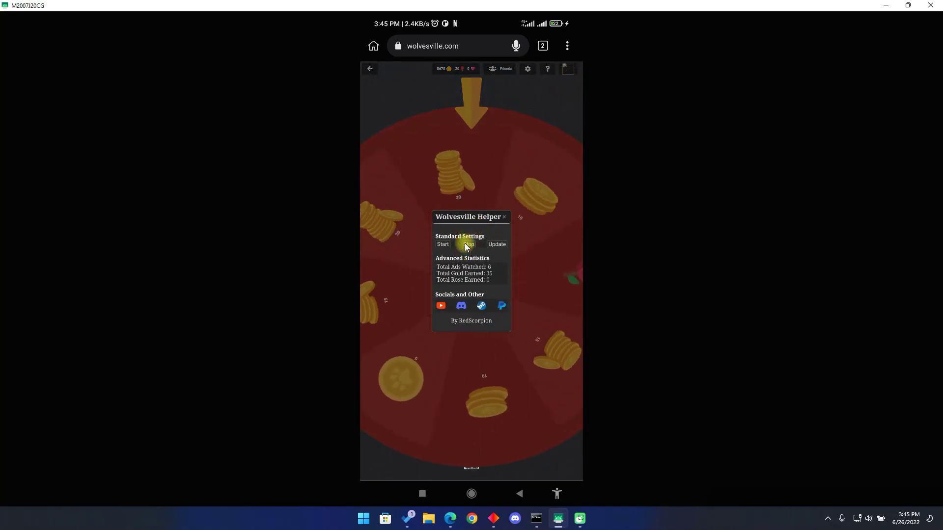